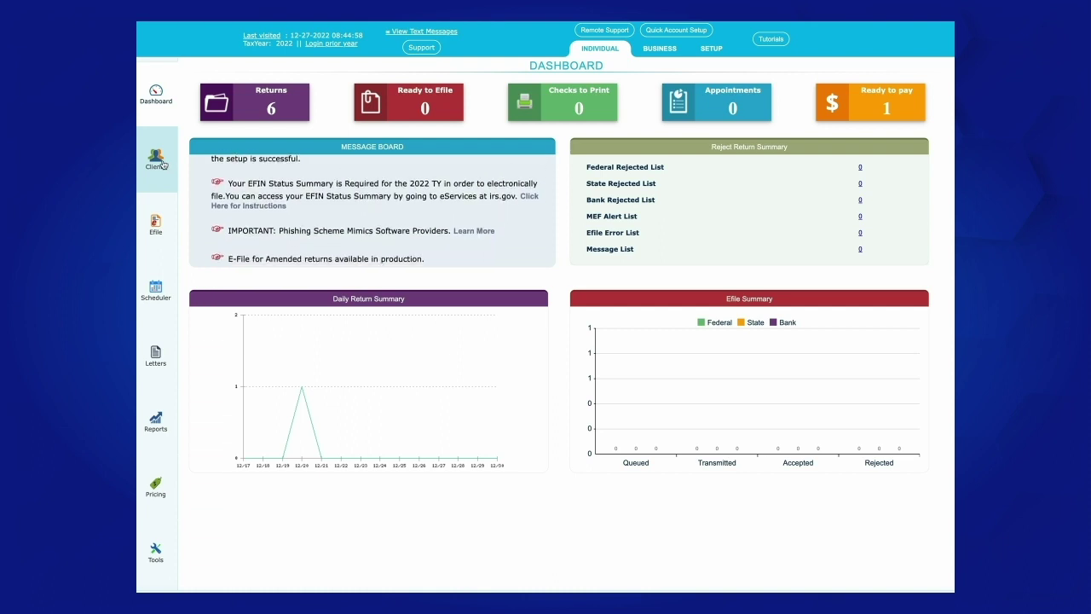
- From the Clients list, start a new individual tax return
{"action": "left_click", "coordinate": [161, 164]}
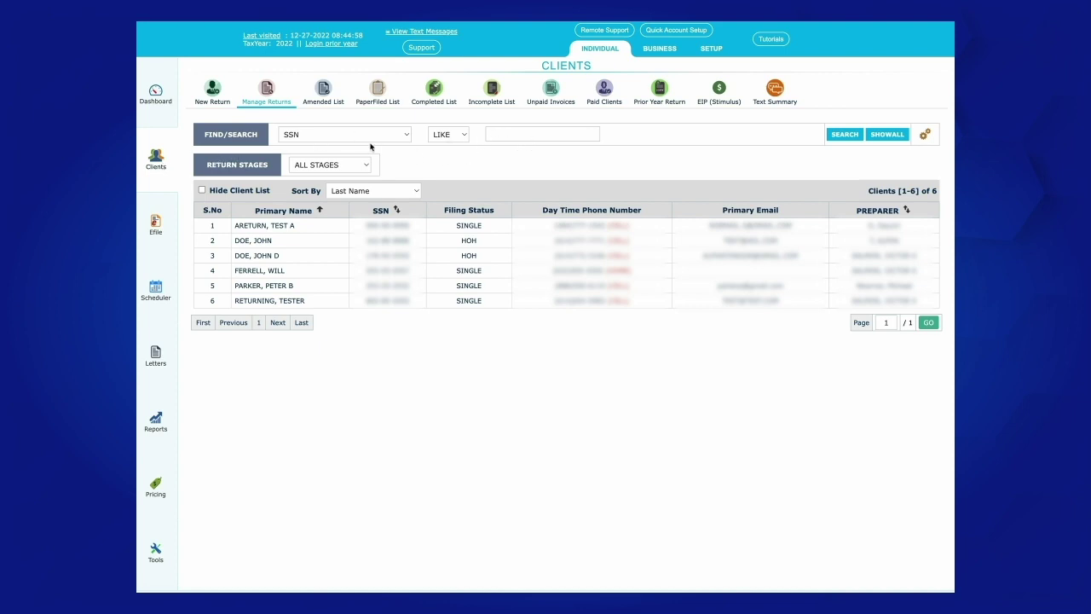
{"action": "left_click", "coordinate": [215, 96]}
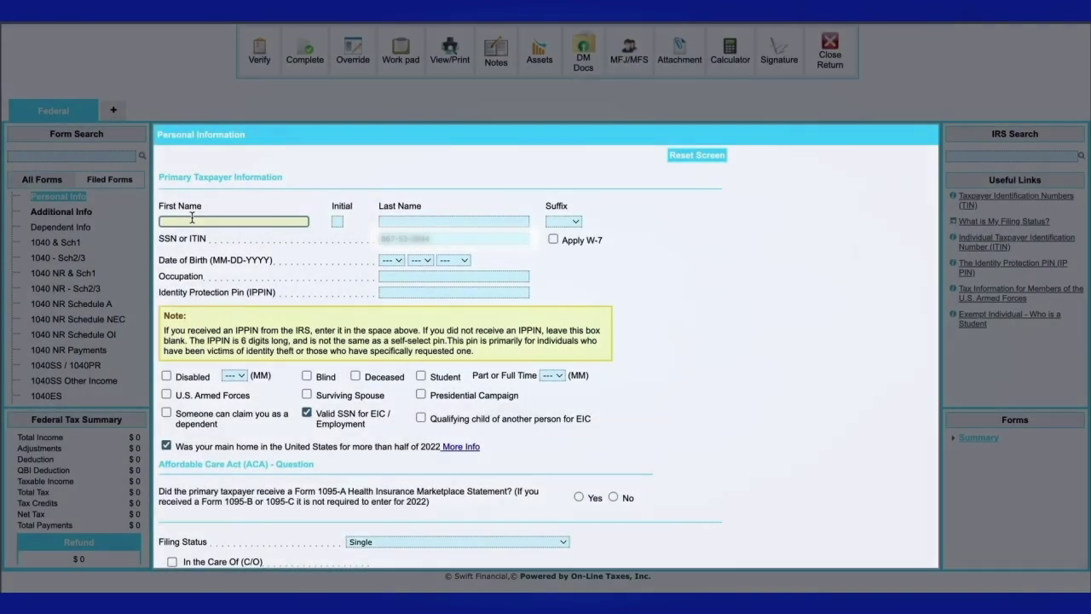
- Enter the taxpayer's first name, middle initial and last name
{"action": "key", "text": "Tab"}
{"action": "key", "text": "Tab"}
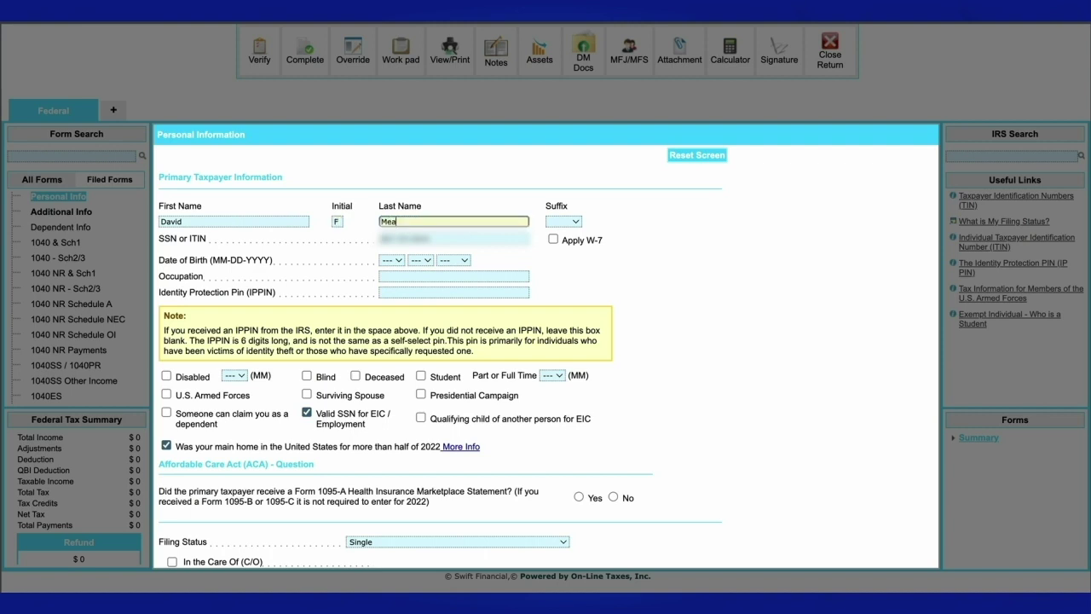
- Set the date of birth to 06-11-1969 and the occupation to Writer
{"action": "left_click", "coordinate": [391, 260]}
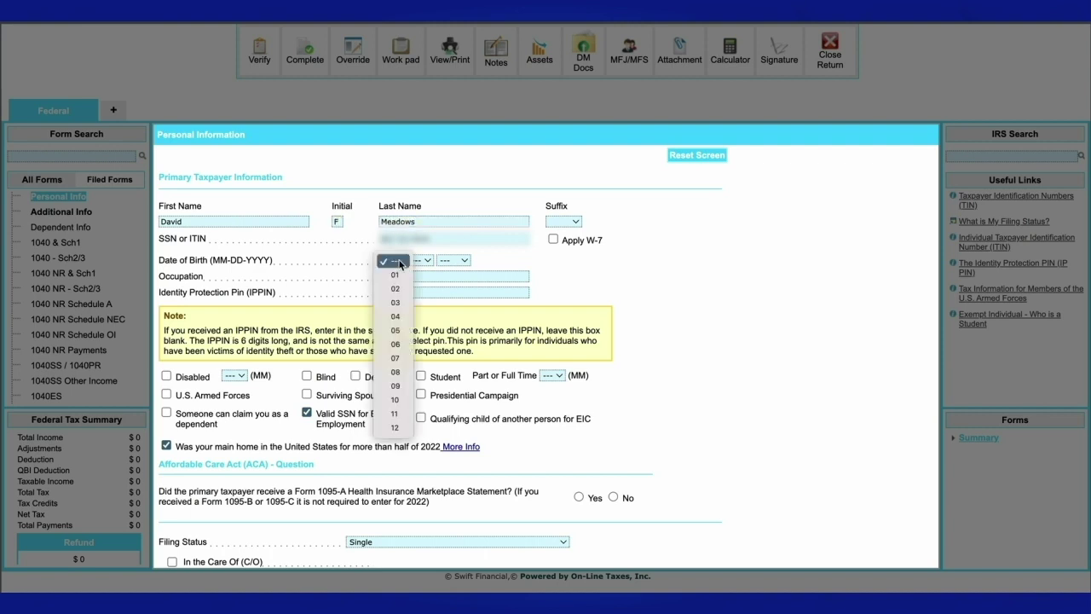
{"action": "left_click", "coordinate": [393, 345]}
{"action": "left_click", "coordinate": [422, 260]}
{"action": "left_click", "coordinate": [423, 414]}
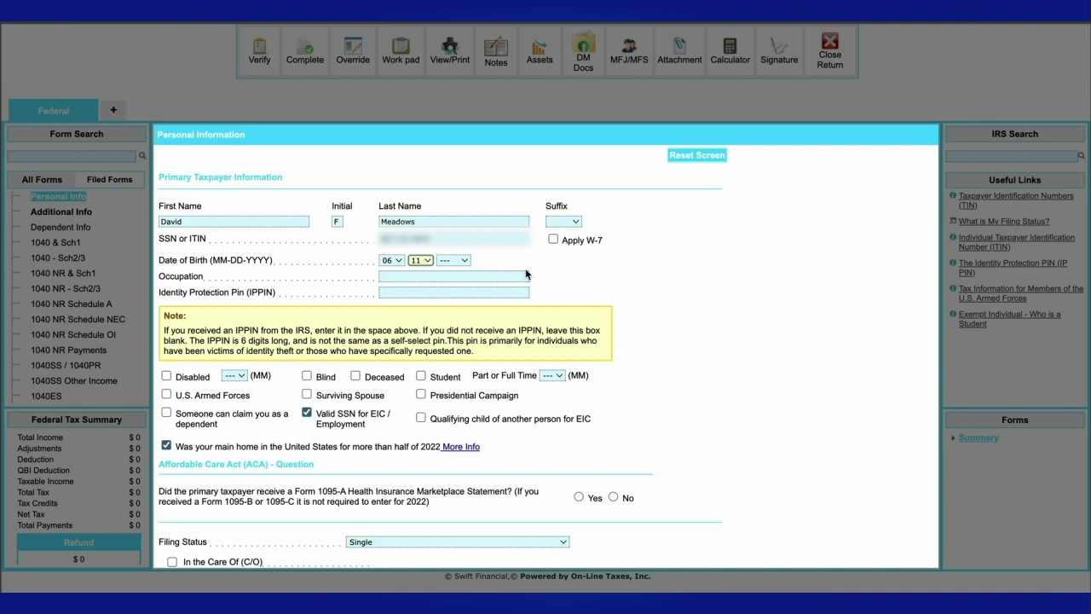
{"action": "left_click", "coordinate": [464, 260]}
{"action": "scroll", "coordinate": [447, 511], "scroll_direction": "down", "scroll_amount": 3}
{"action": "scroll", "coordinate": [445, 528], "scroll_direction": "down", "scroll_amount": 10}
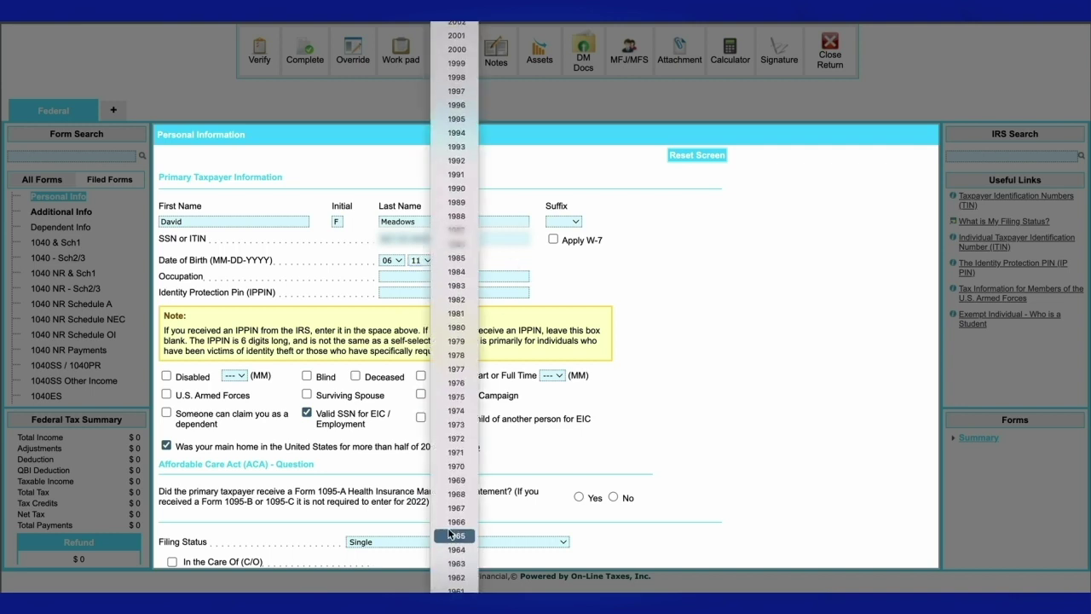
{"action": "left_click", "coordinate": [465, 454]}
{"action": "type", "text": "1969"}
{"action": "key", "text": "Tab"}
{"action": "type", "text": "Writer"}
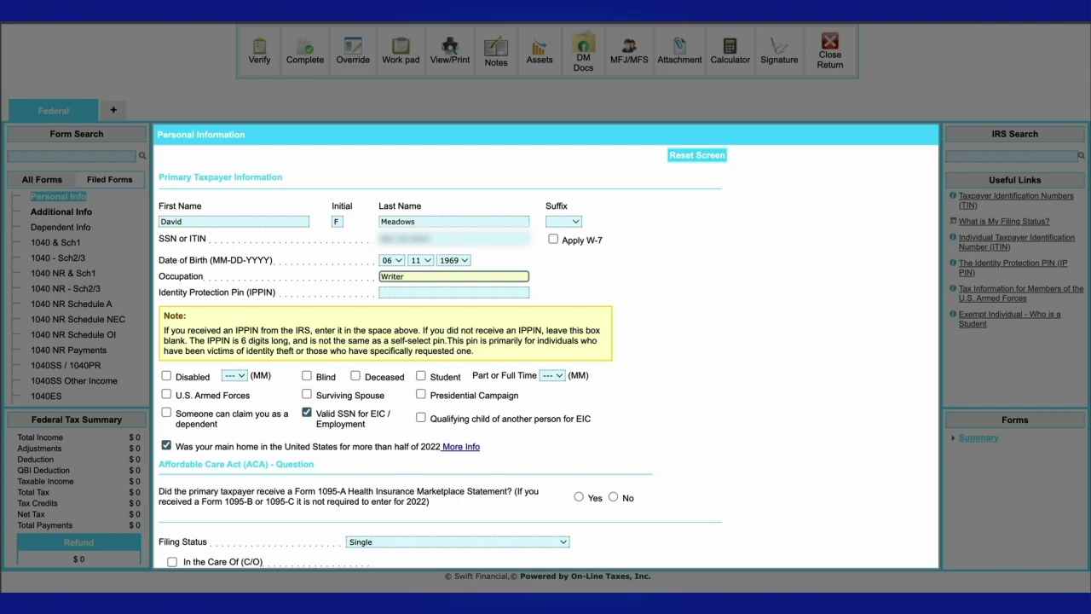
{"action": "scroll", "coordinate": [645, 341], "scroll_direction": "down", "scroll_amount": 3}
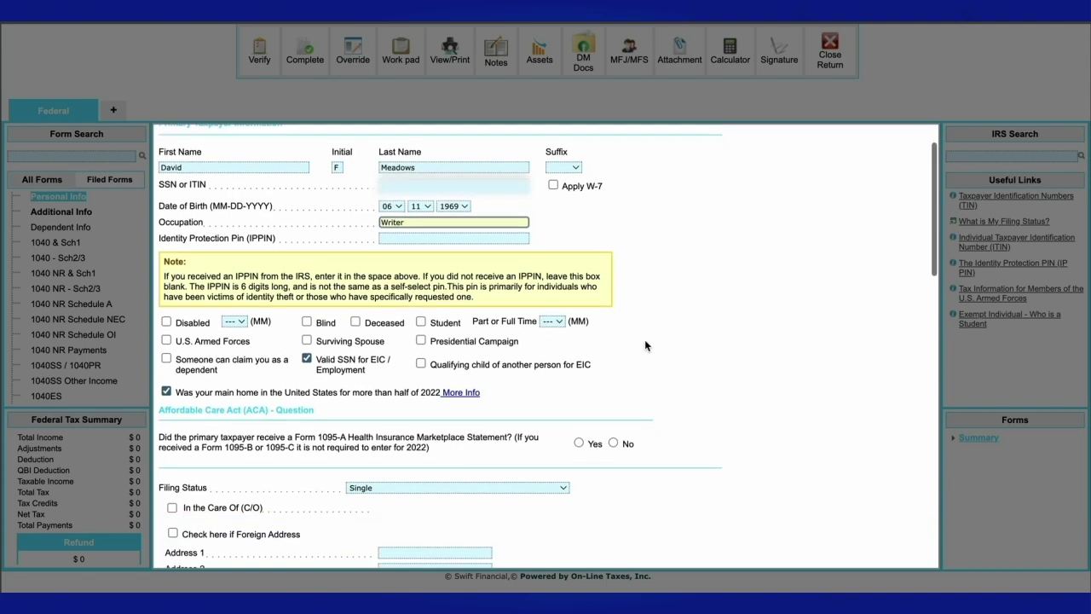
- Answer No to the Form 1095-A question and enter the taxpayer's street address
{"action": "left_click", "coordinate": [613, 339]}
{"action": "scroll", "coordinate": [607, 374], "scroll_direction": "down", "scroll_amount": 2}
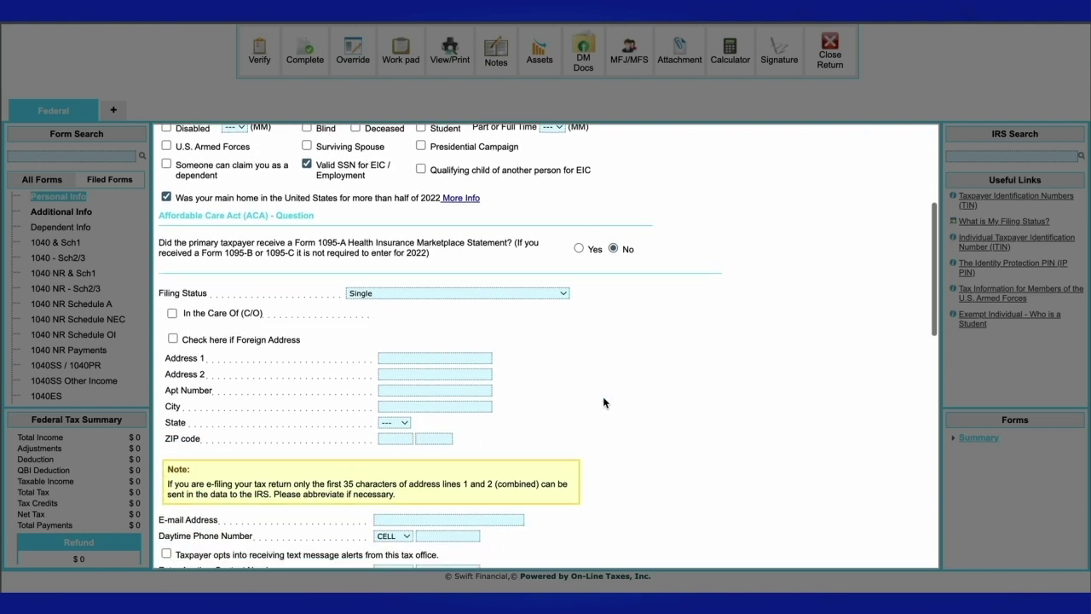
{"action": "left_click", "coordinate": [429, 359]}
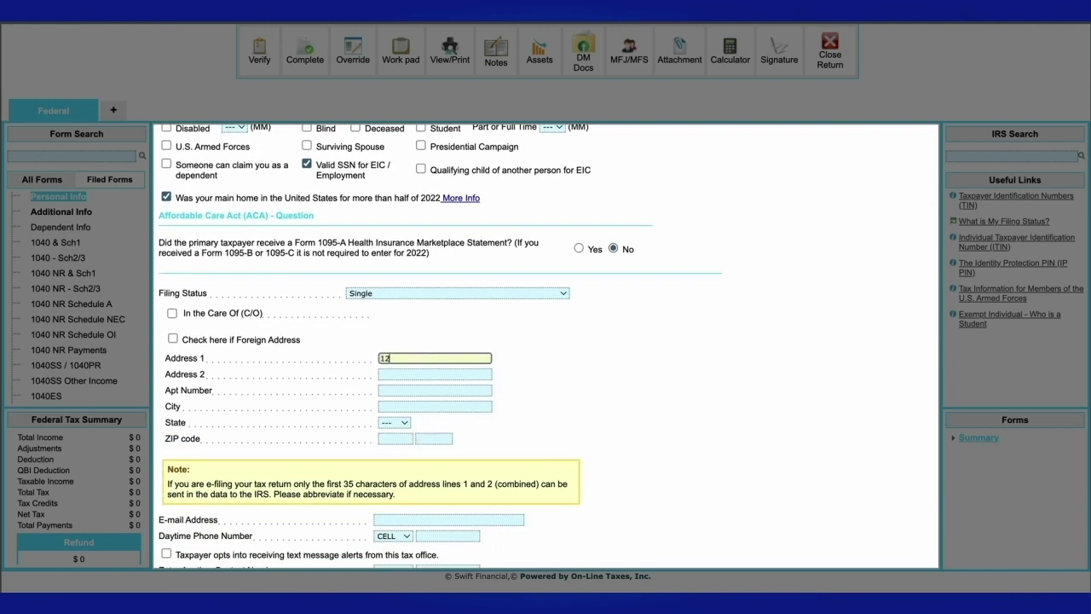
- Enter the city, choose OH as the state, and fill in the ZIP code
{"action": "left_click", "coordinate": [433, 406]}
{"action": "type", "text": "Grove City"}
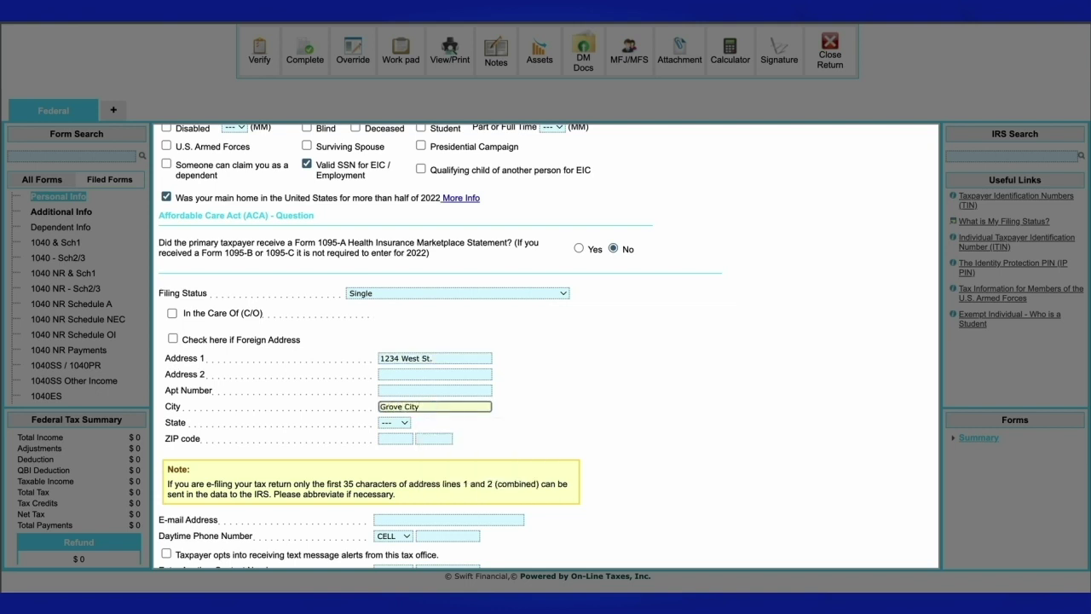
{"action": "left_click", "coordinate": [394, 422]}
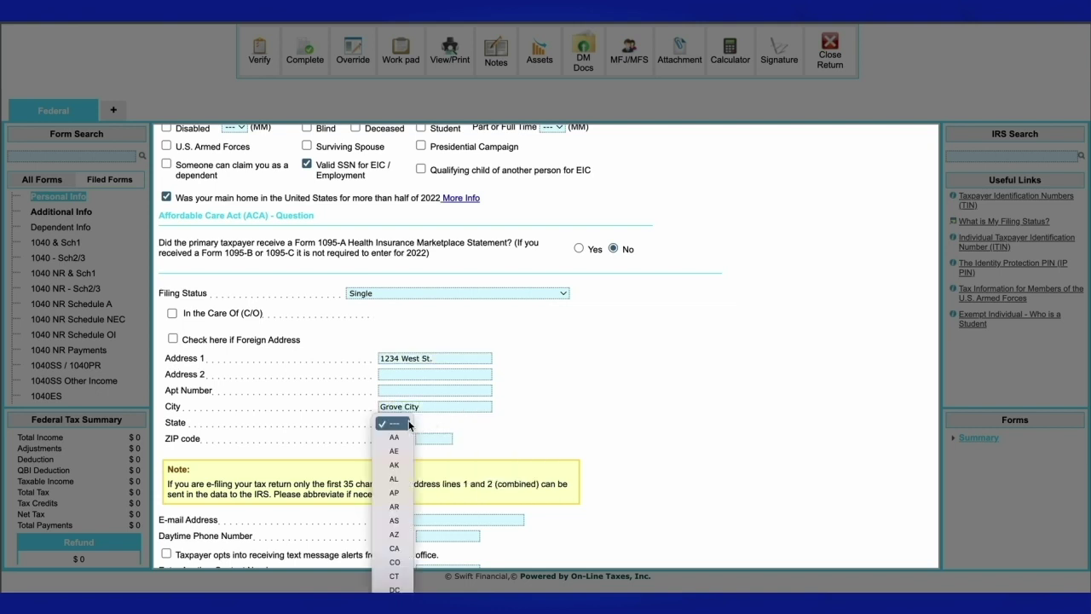
{"action": "left_click", "coordinate": [394, 536]}
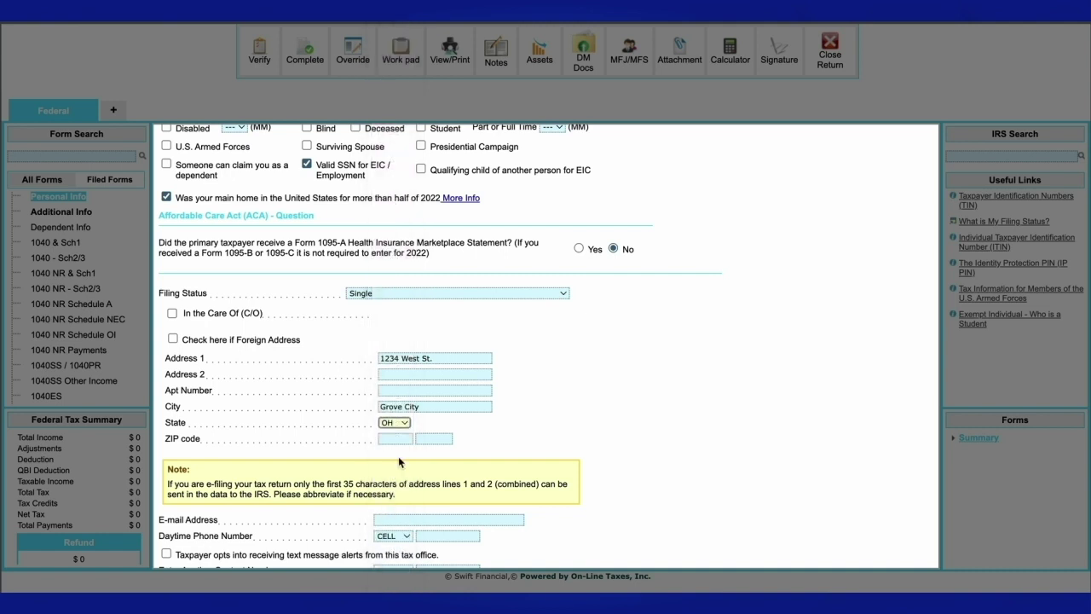
{"action": "key", "text": "Tab"}
{"action": "type", "text": "43123"}
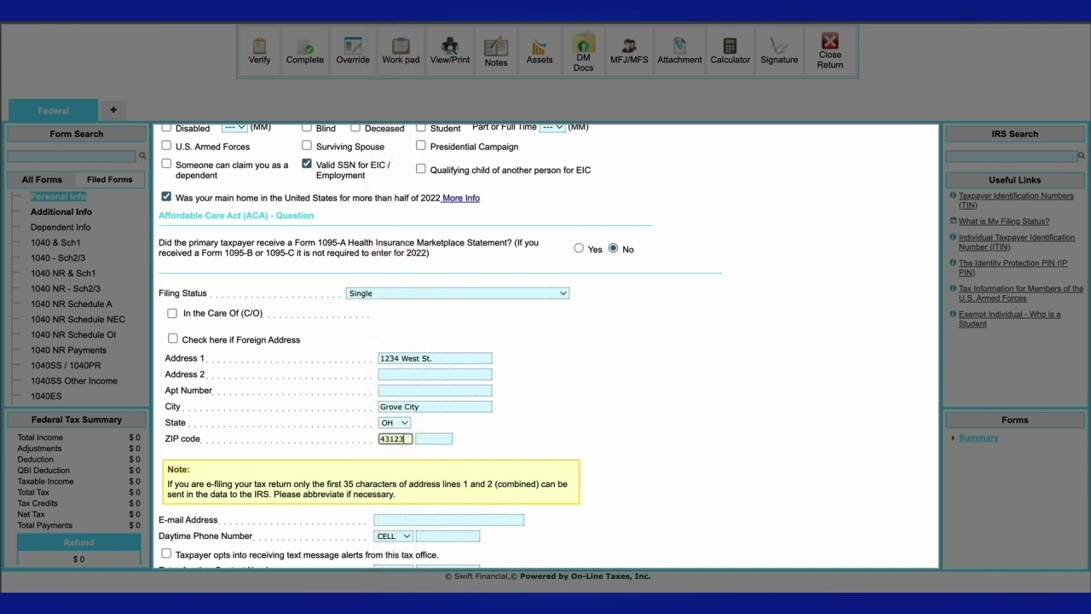
{"action": "scroll", "coordinate": [491, 311], "scroll_direction": "down", "scroll_amount": 5}
- Enter the taxpayer's e-mail address and daytime cell number, and opt in to text alerts
{"action": "left_click", "coordinate": [481, 300]}
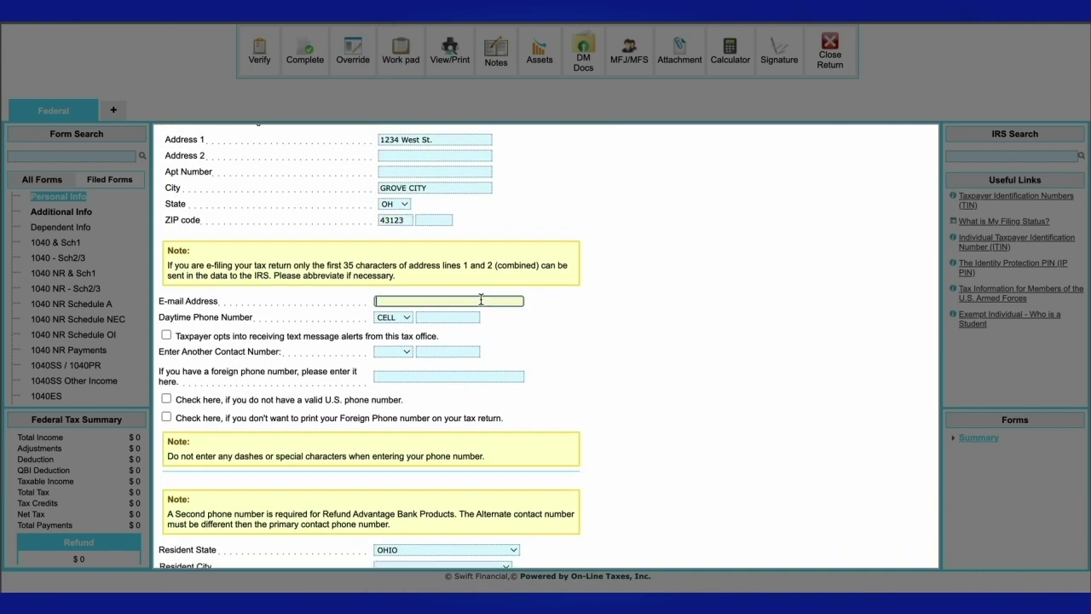
{"action": "left_click", "coordinate": [471, 316]}
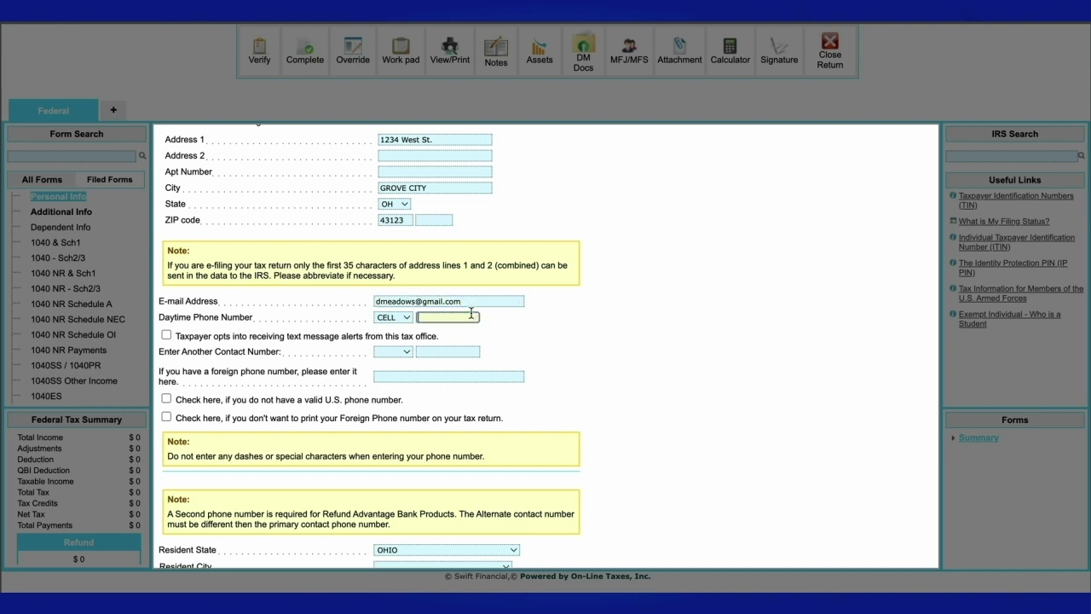
{"action": "type", "text": "6141234567"}
{"action": "key", "text": "Tab"}
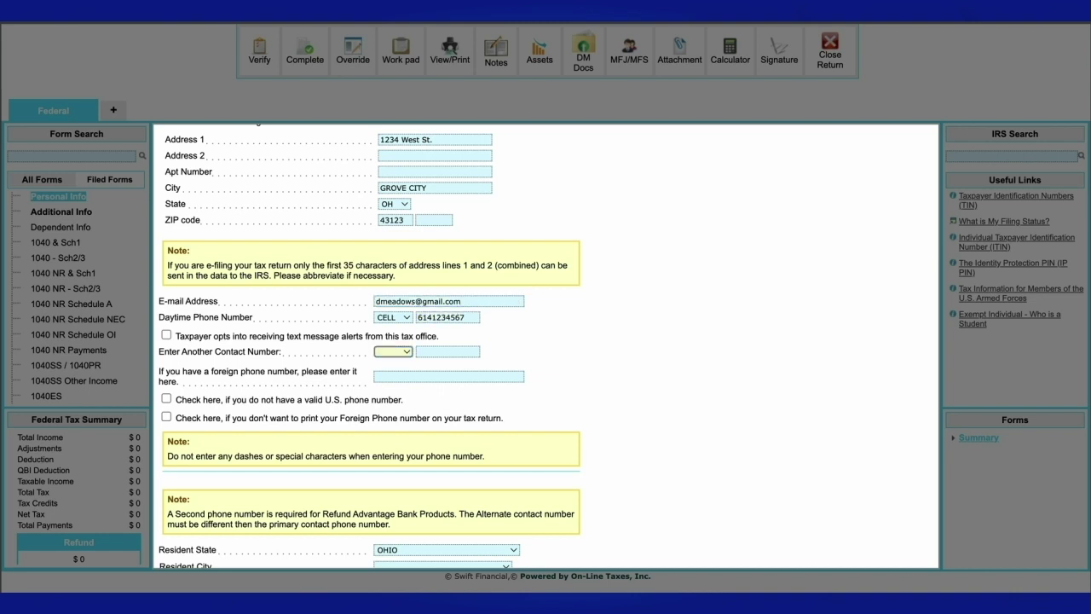
{"action": "left_click", "coordinate": [167, 335]}
{"action": "scroll", "coordinate": [613, 406], "scroll_direction": "down", "scroll_amount": 3}
{"action": "scroll", "coordinate": [617, 418], "scroll_direction": "down", "scroll_amount": 3}
- Choose GROVE CITY as the resident city and save the personal information page
{"action": "left_click", "coordinate": [507, 334]}
{"action": "scroll", "coordinate": [472, 447], "scroll_direction": "down", "scroll_amount": 10}
{"action": "scroll", "coordinate": [472, 447], "scroll_direction": "down", "scroll_amount": 20}
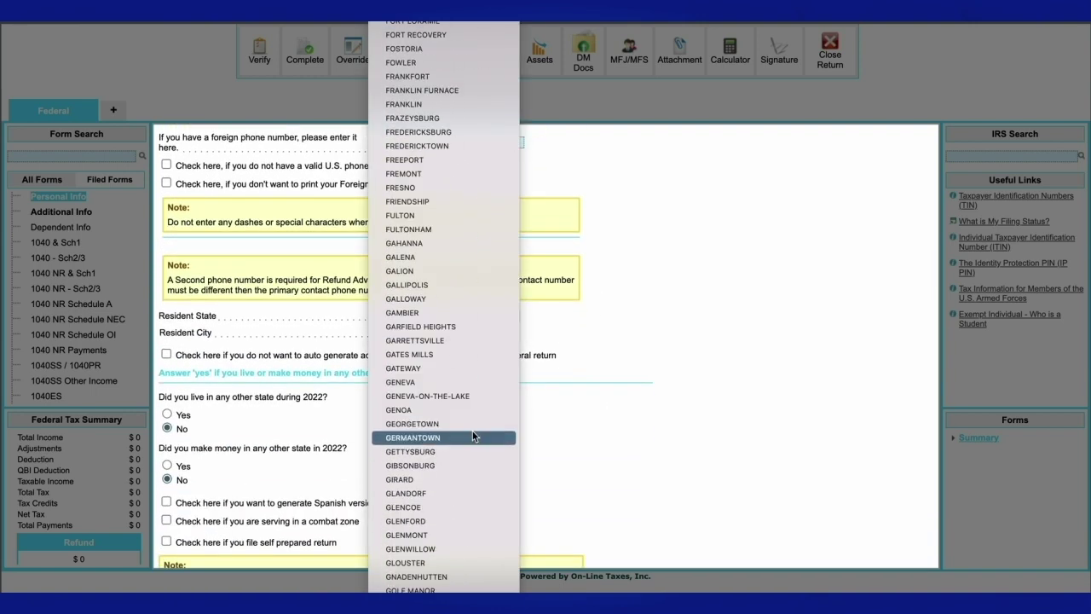
{"action": "scroll", "coordinate": [473, 436], "scroll_direction": "down", "scroll_amount": 10}
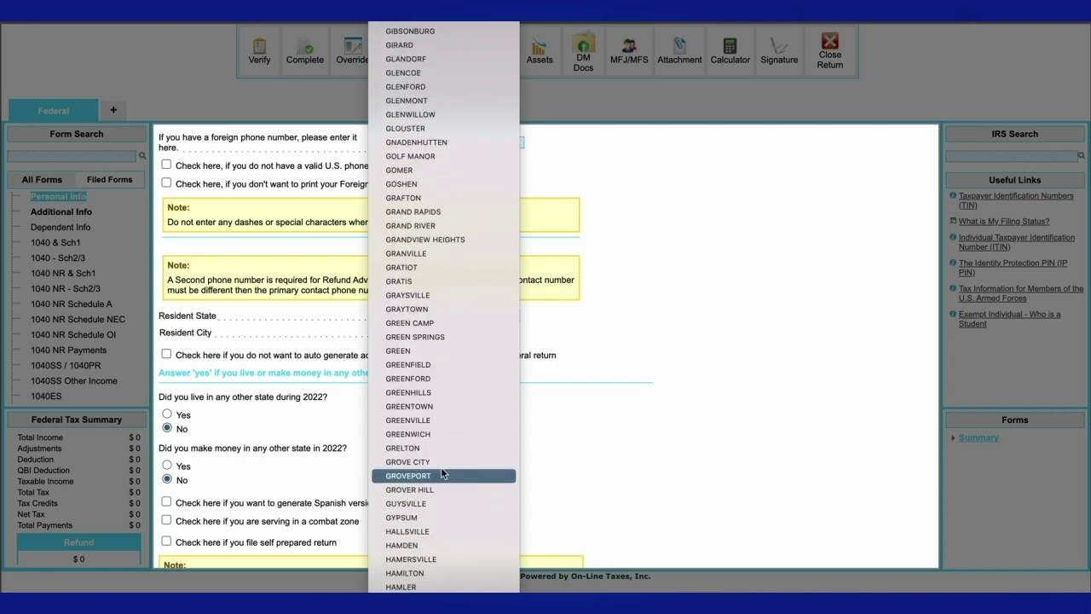
{"action": "left_click", "coordinate": [443, 462]}
{"action": "scroll", "coordinate": [478, 455], "scroll_direction": "down", "scroll_amount": 3}
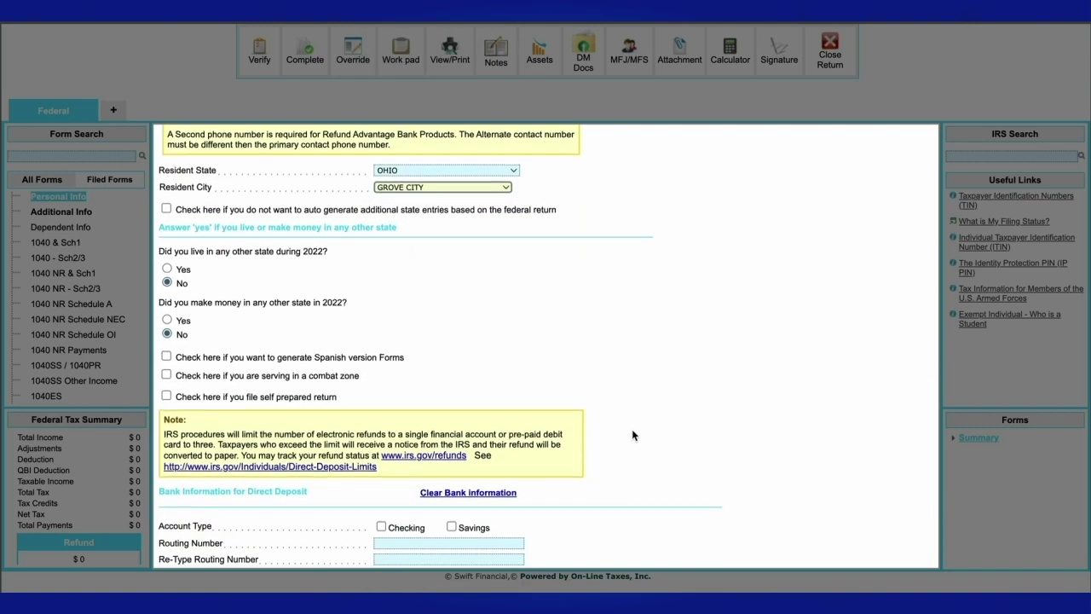
{"action": "scroll", "coordinate": [632, 435], "scroll_direction": "down", "scroll_amount": 3}
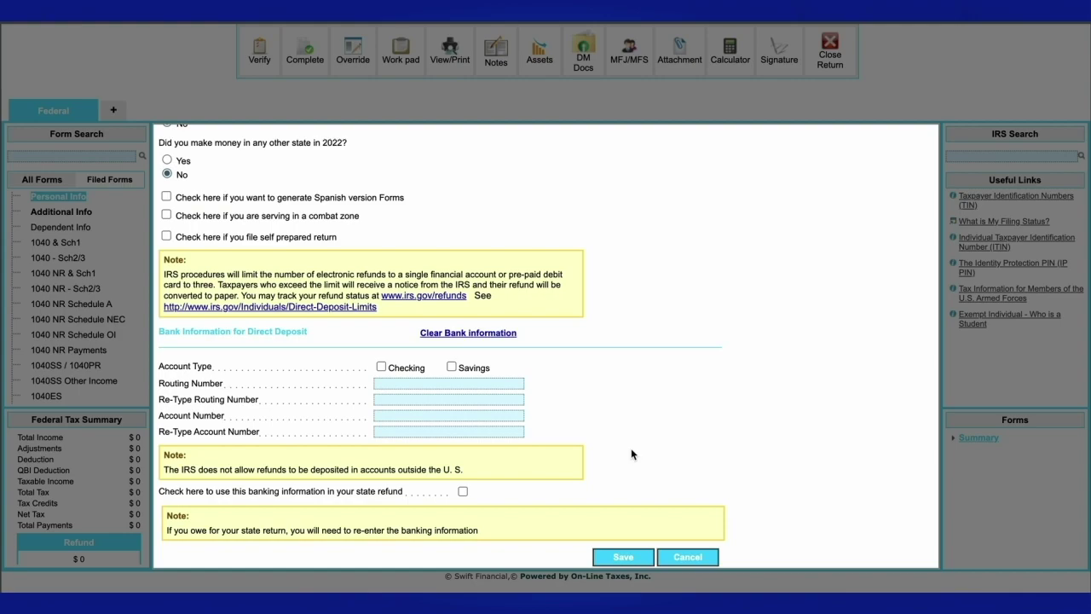
{"action": "left_click", "coordinate": [630, 555]}
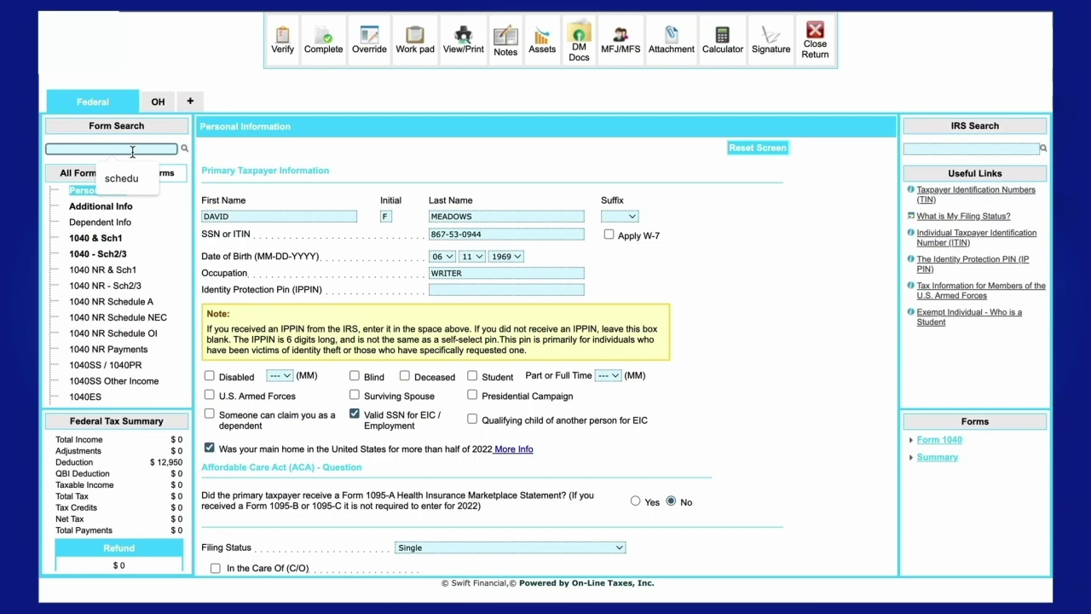
- Add a W-2 with $70,000 wages, $20,000 federal withholding and Ohio as the state
{"action": "type", "text": "w2"}
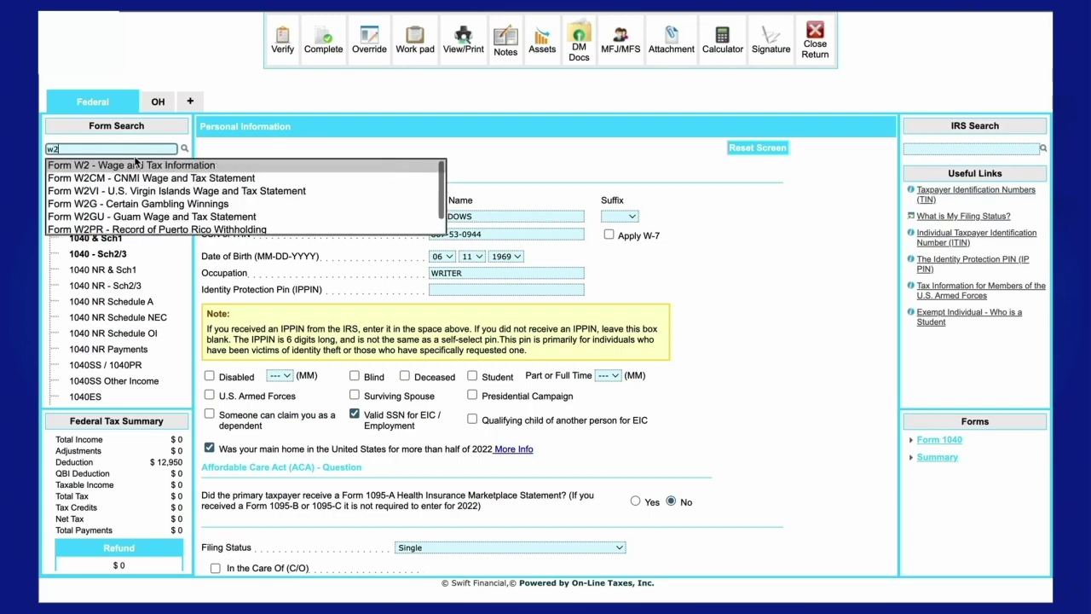
{"action": "left_click", "coordinate": [136, 167]}
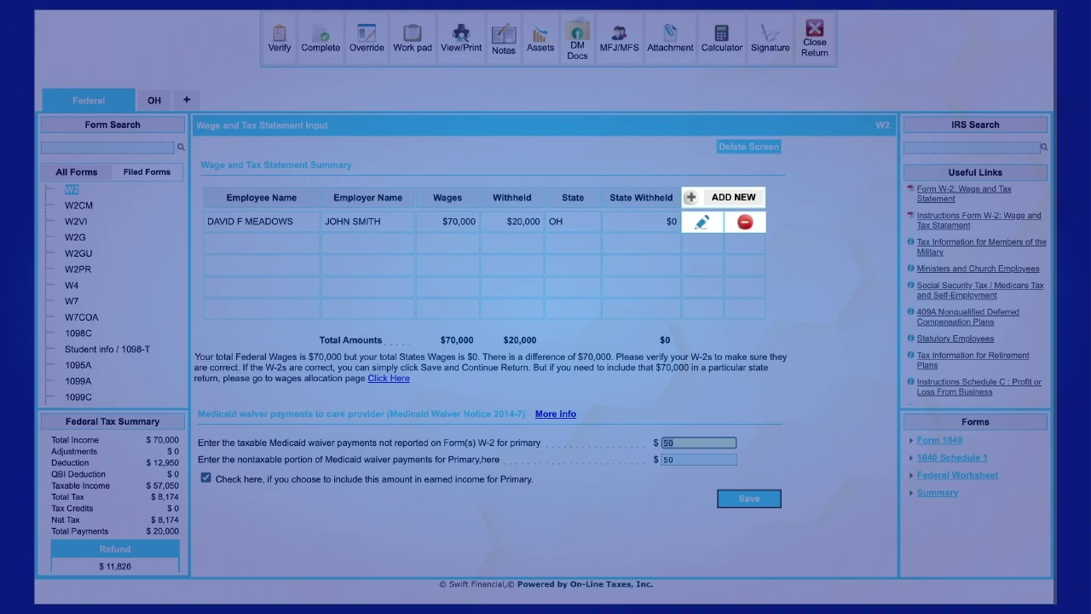
{"action": "scroll", "coordinate": [932, 533], "scroll_direction": "down", "scroll_amount": 5}
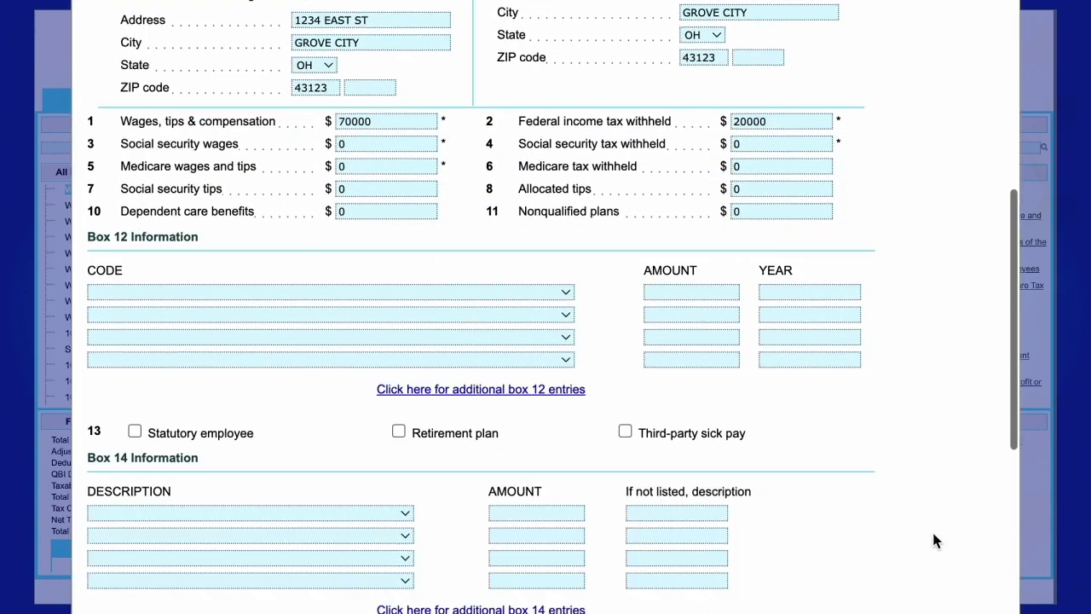
{"action": "scroll", "coordinate": [933, 540], "scroll_direction": "down", "scroll_amount": 5}
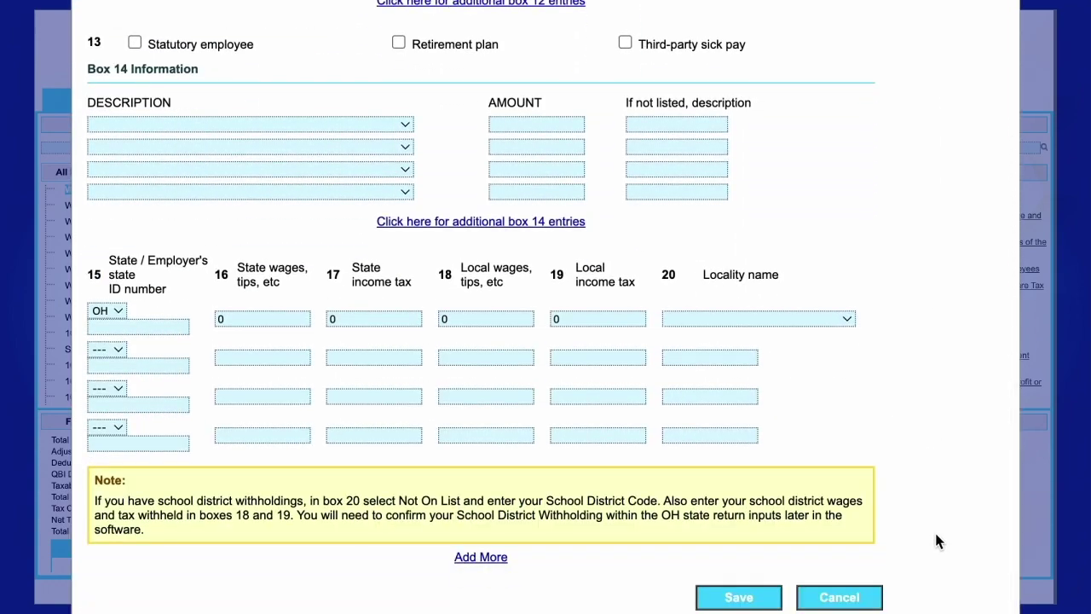
{"action": "left_click", "coordinate": [749, 596]}
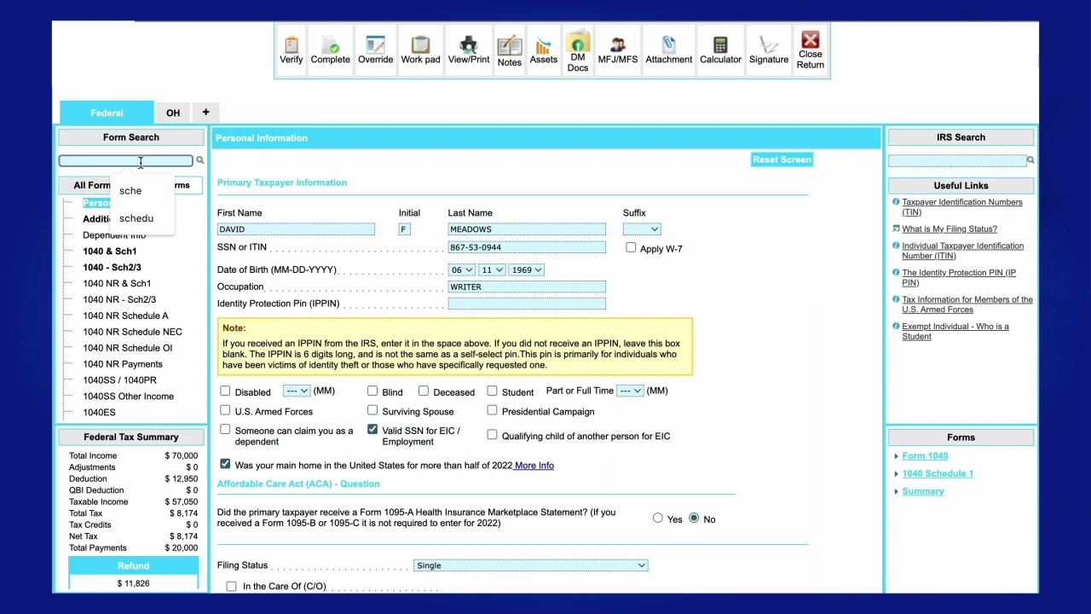
- Search 'sched' in Form Search and open Schedule C - Profit or Loss From Business
{"action": "type", "text": "sch"}
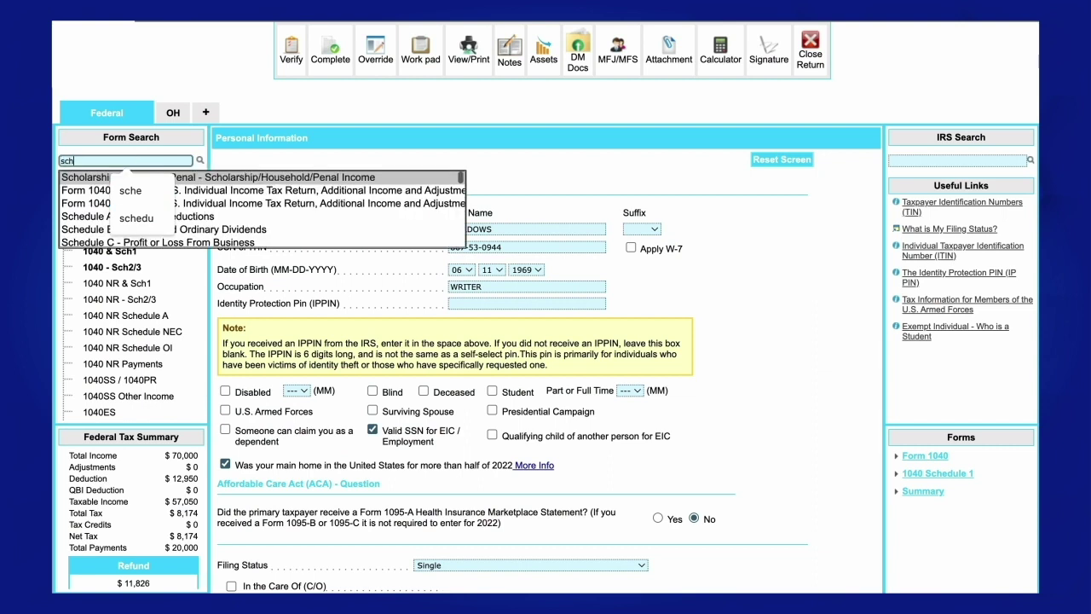
{"action": "type", "text": "ed"}
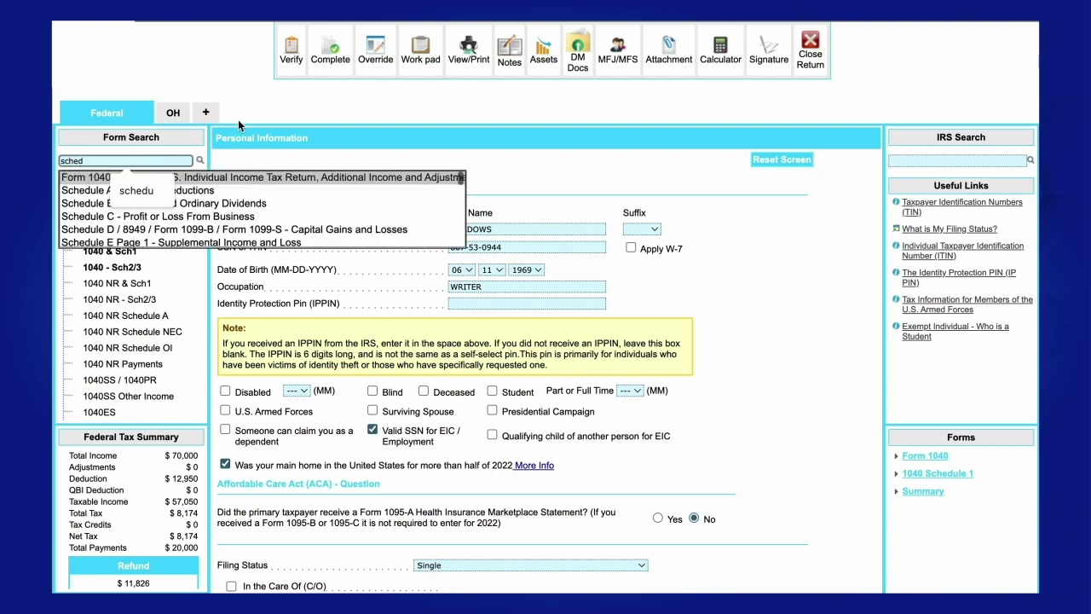
{"action": "left_click", "coordinate": [88, 217]}
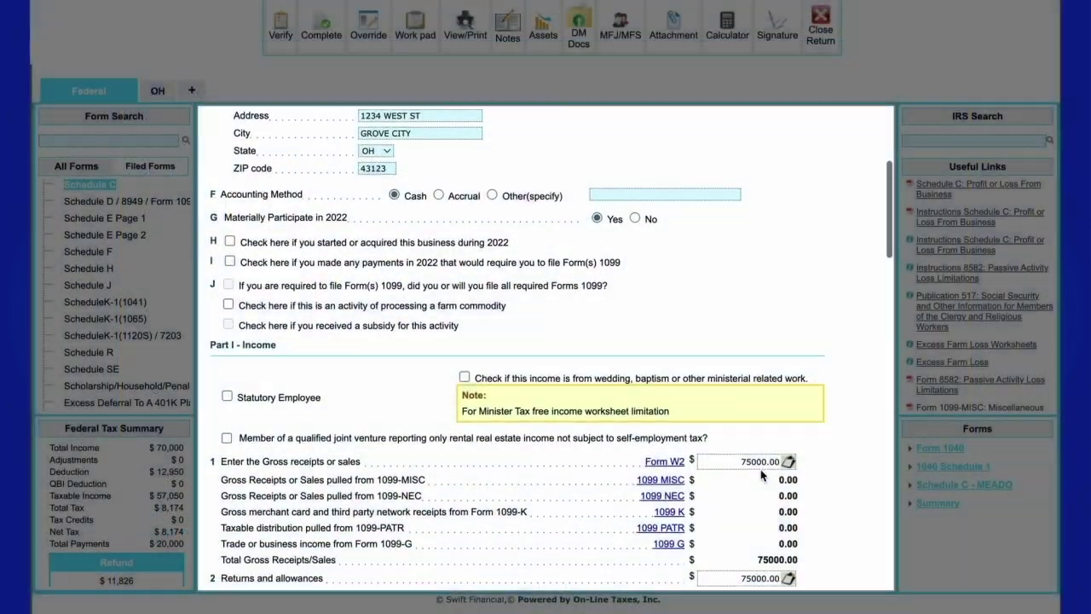
- Save the Schedule C with $75,000 gross sales, then reopen the business entry for editing
{"action": "scroll", "coordinate": [761, 473], "scroll_direction": "down", "scroll_amount": 5}
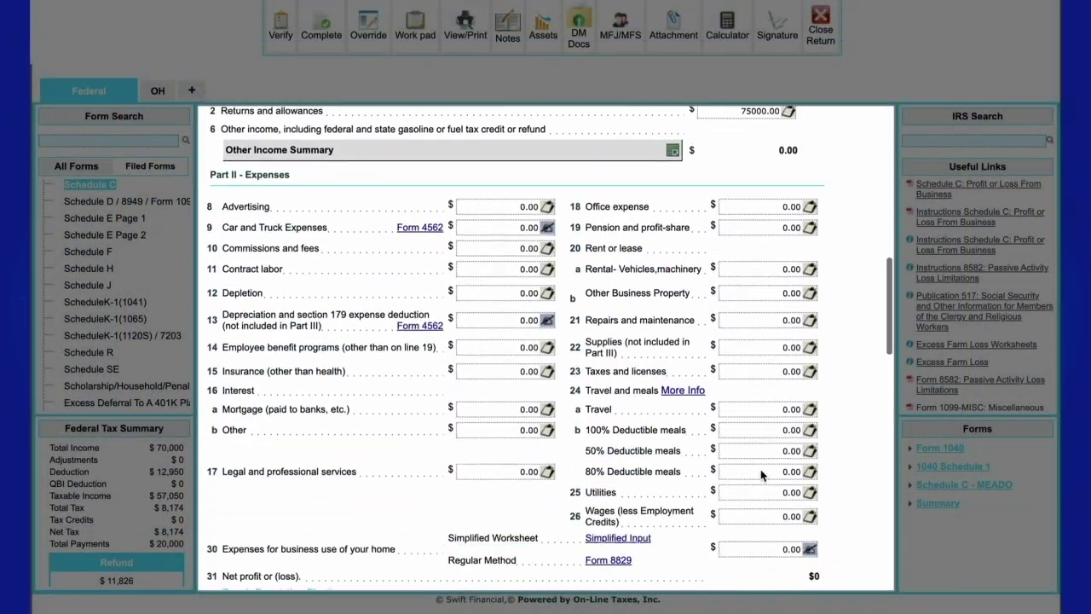
{"action": "scroll", "coordinate": [760, 469], "scroll_direction": "down", "scroll_amount": 8}
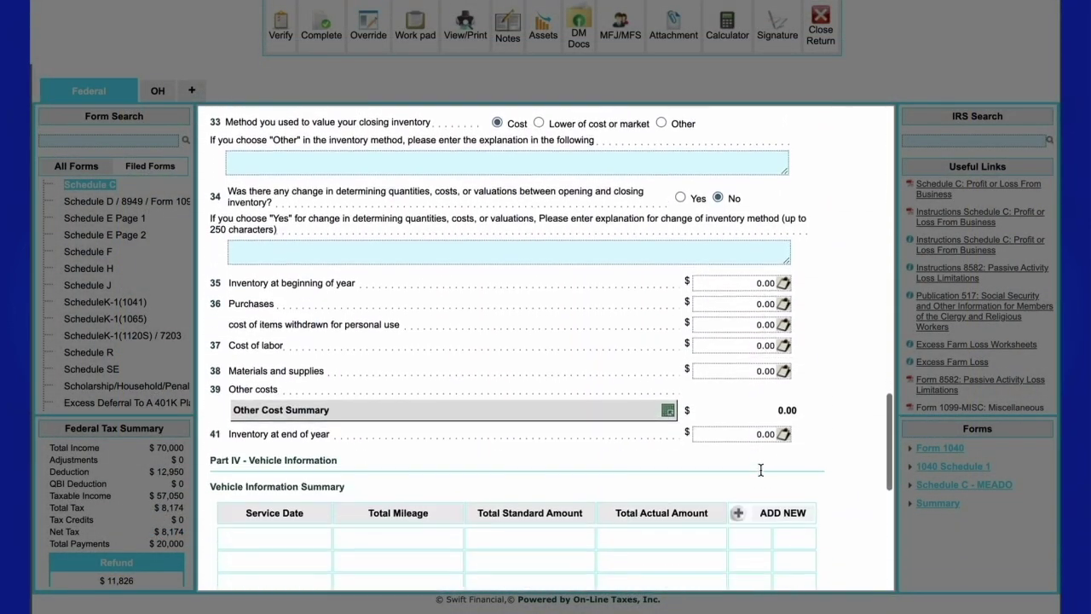
{"action": "scroll", "coordinate": [761, 469], "scroll_direction": "down", "scroll_amount": 6}
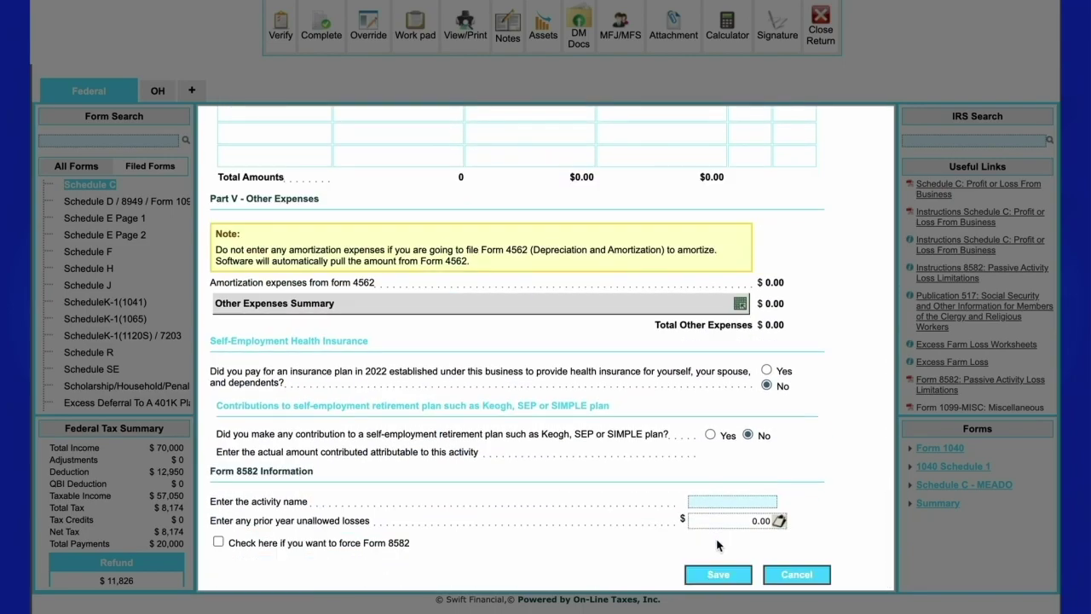
{"action": "left_click", "coordinate": [718, 574]}
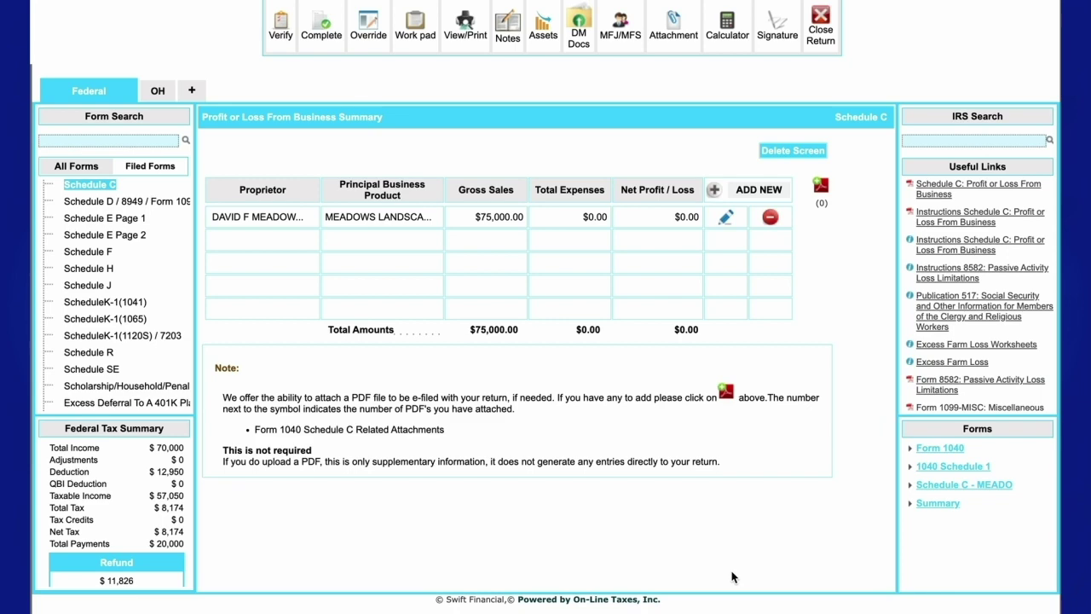
{"action": "left_click", "coordinate": [725, 217]}
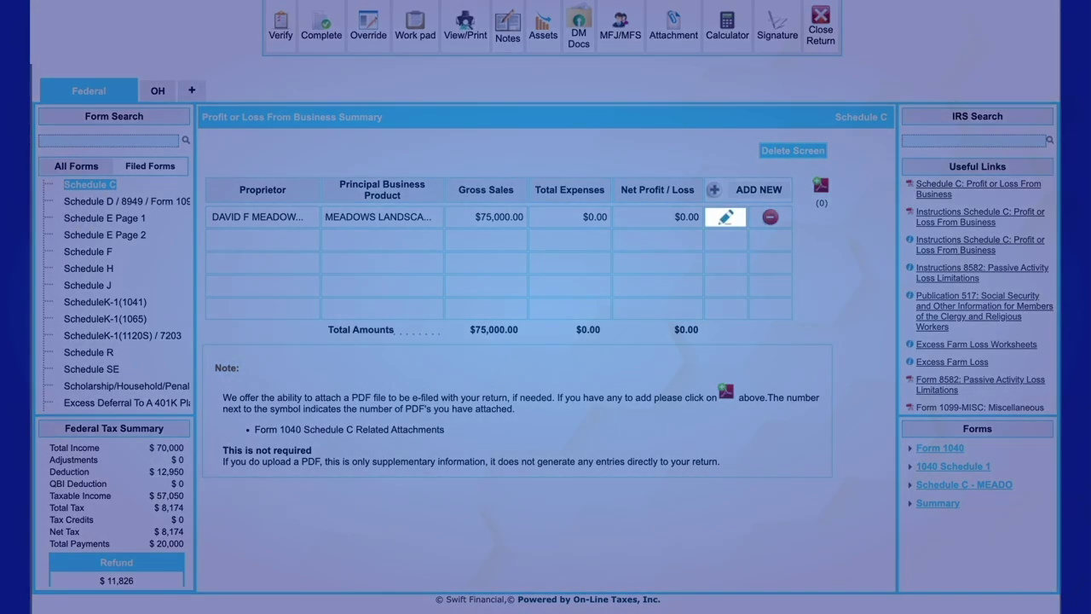